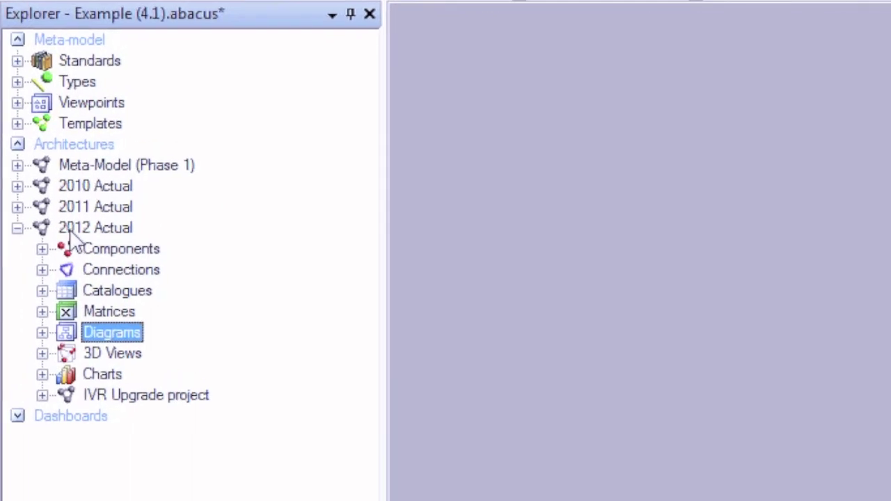
right_click(106, 337)
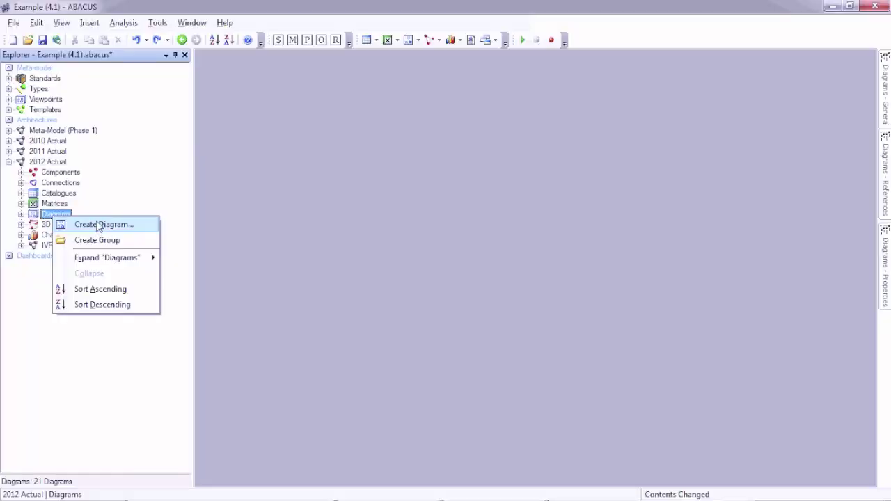
key(Escape)
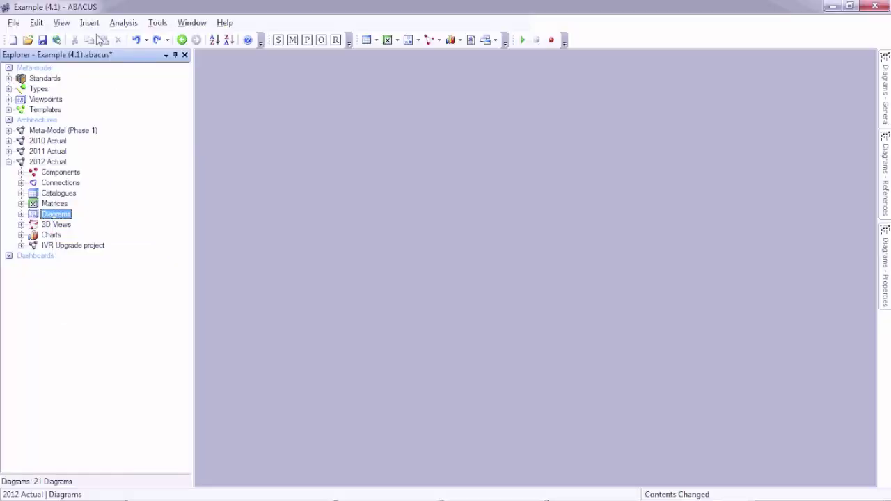
click(90, 23)
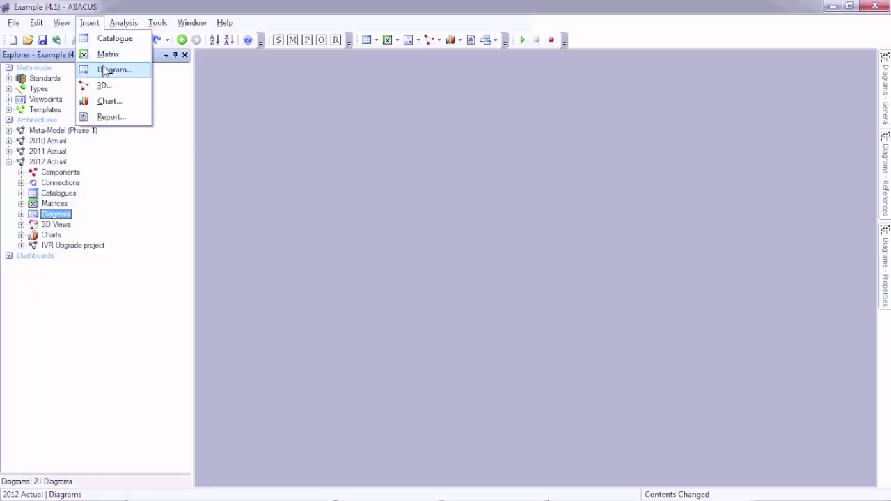
click(365, 122)
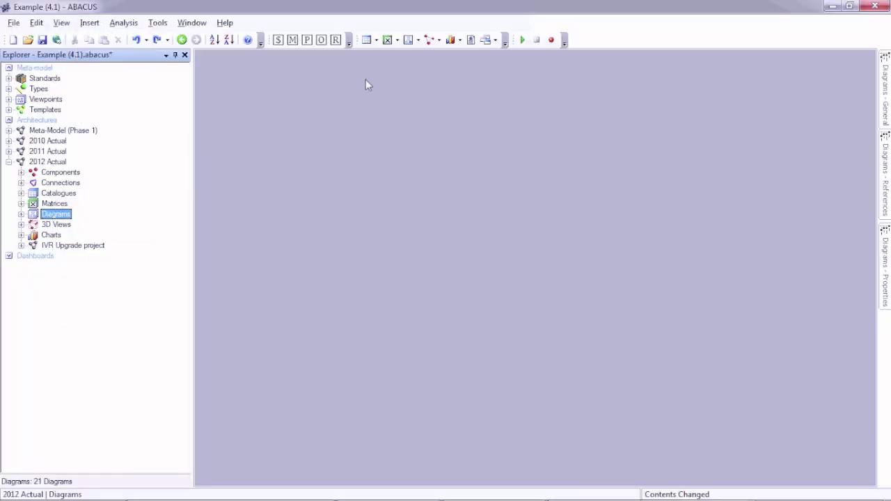
Create a Process Diagram (BPMN) named "Process 1" in the 2012 Actual architecture without preselecting any components or connections
click(409, 40)
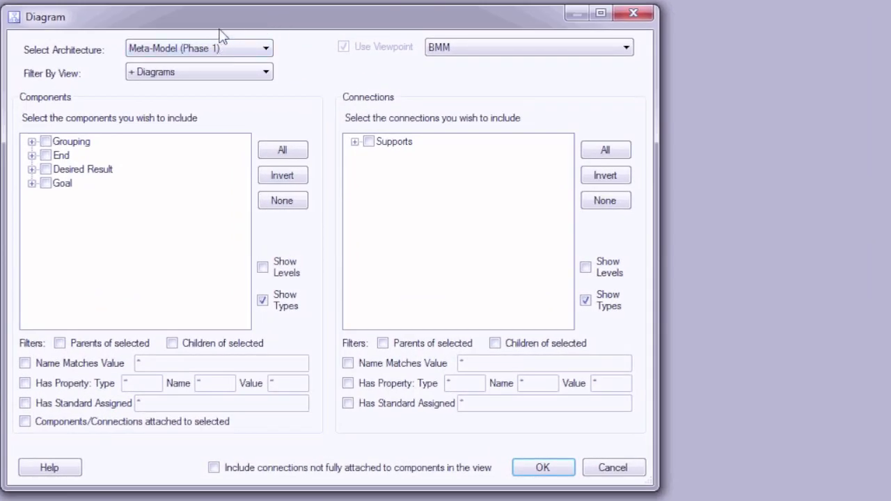
click(210, 52)
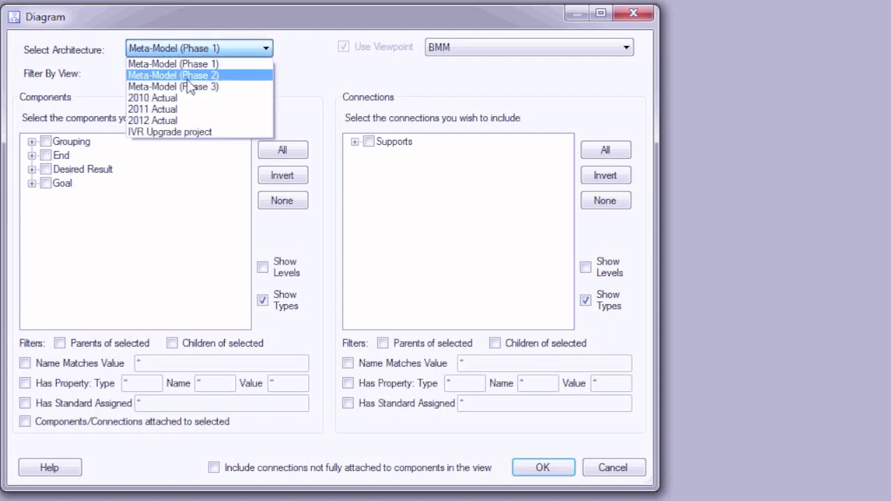
click(169, 117)
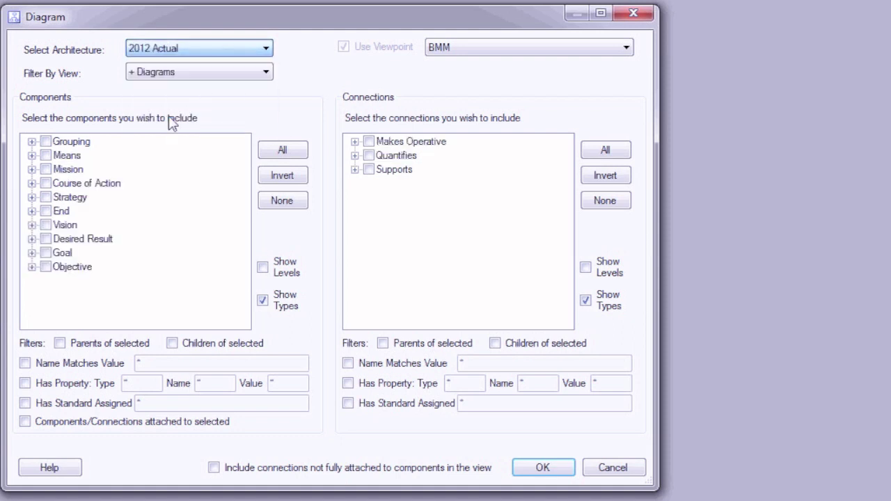
click(469, 47)
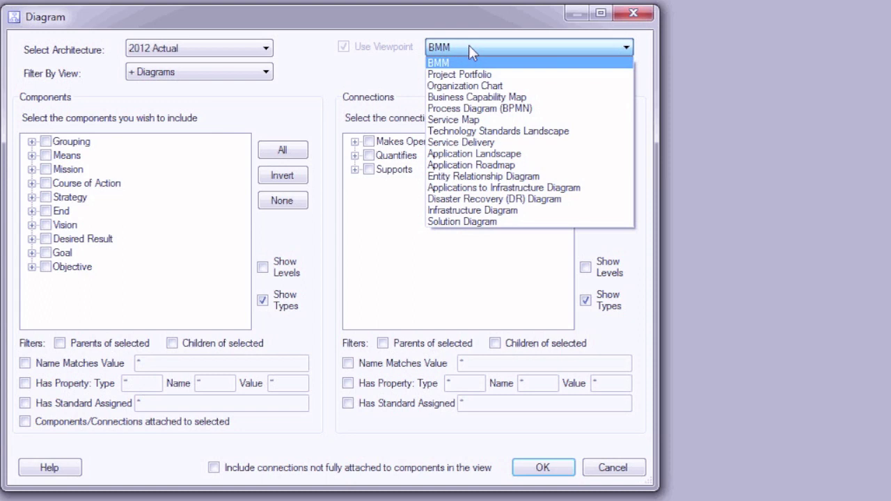
click(471, 110)
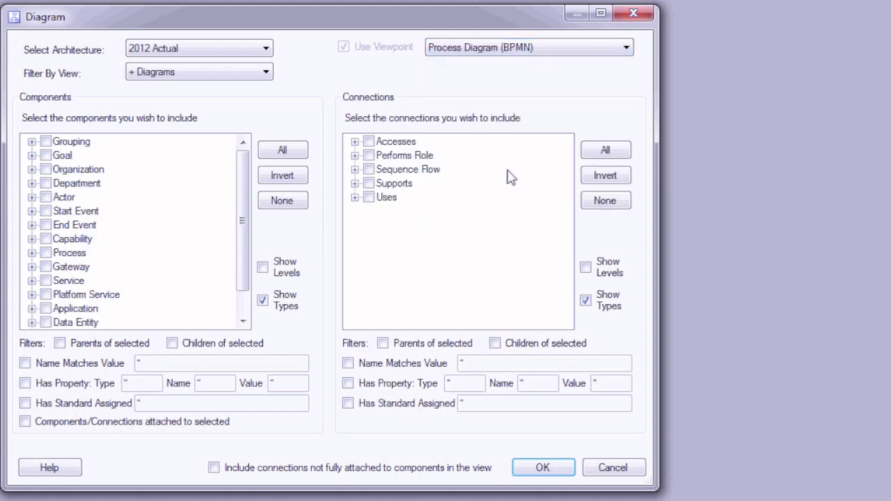
click(542, 469)
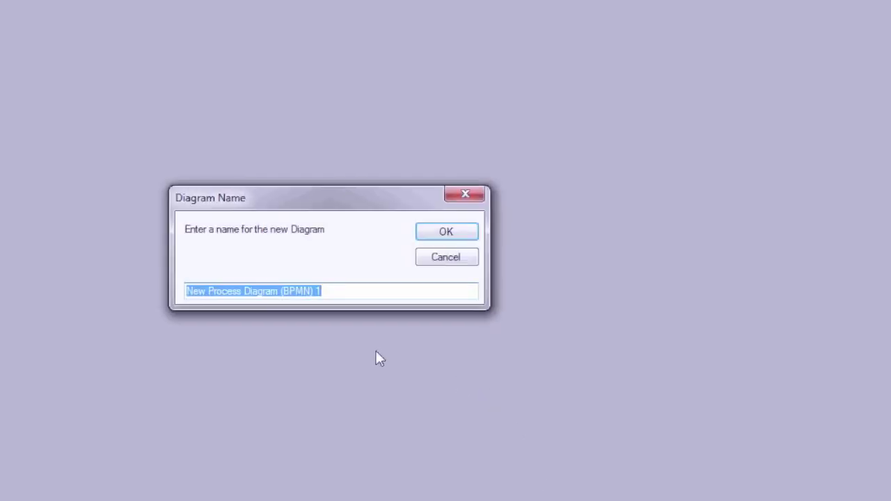
text(Process 1)
key(Return)
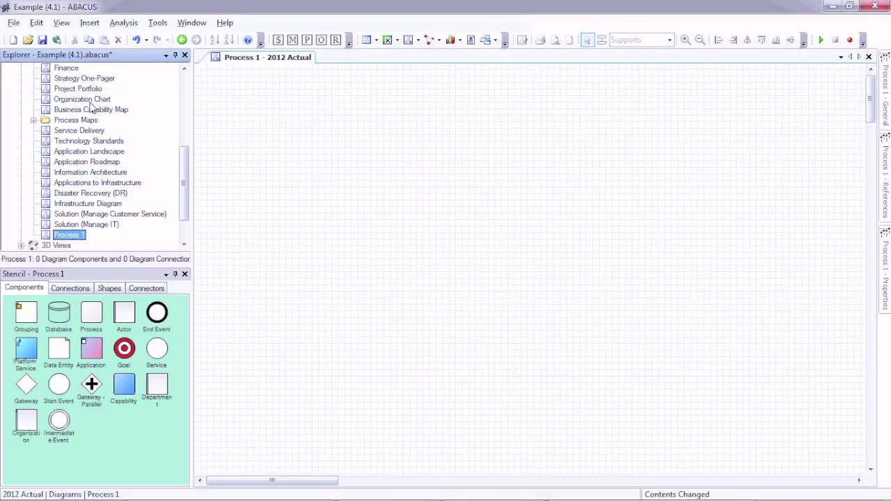
click(61, 22)
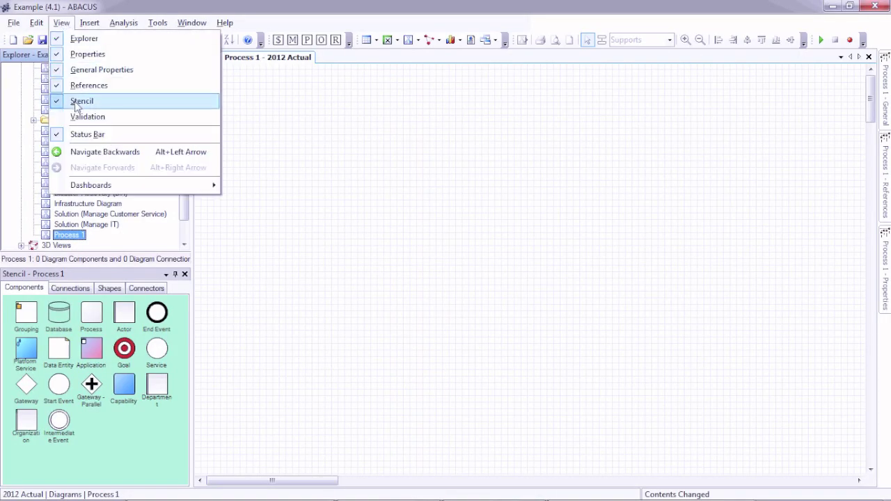
click(341, 140)
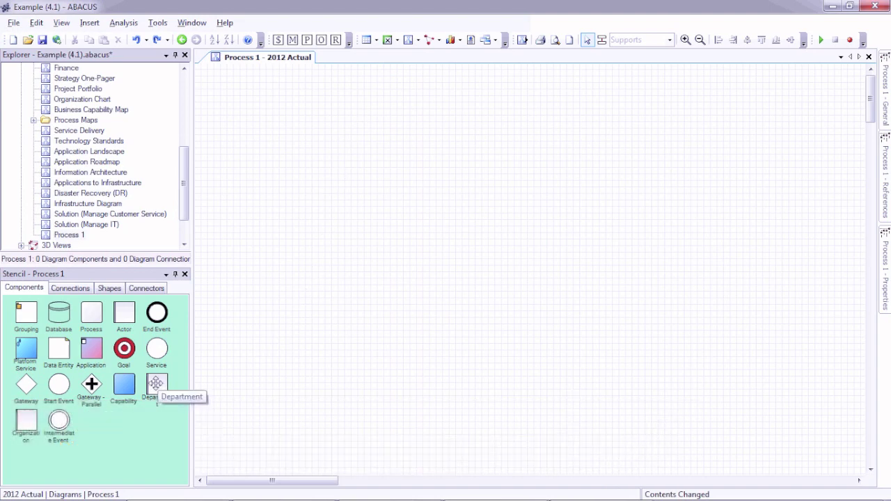
Add two Department swimlanes to the diagram, one directly below the other, keeping their default names
drag(155, 382, 271, 111)
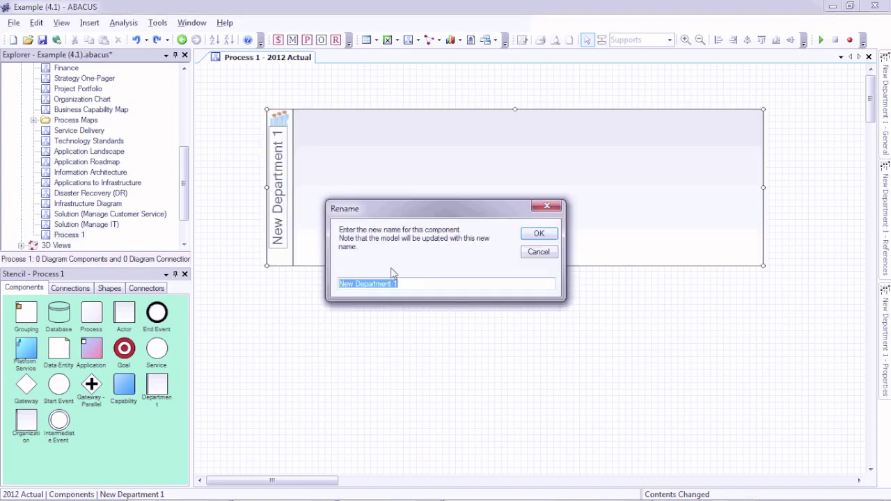
click(527, 235)
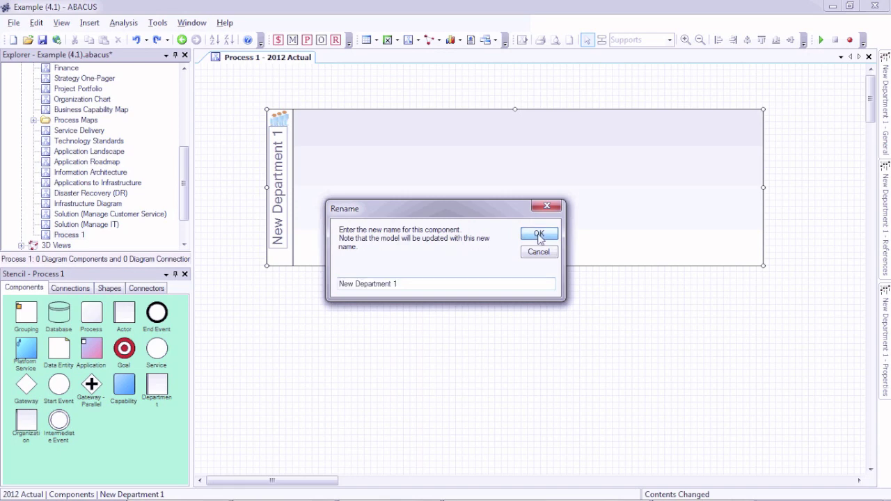
drag(157, 385, 273, 279)
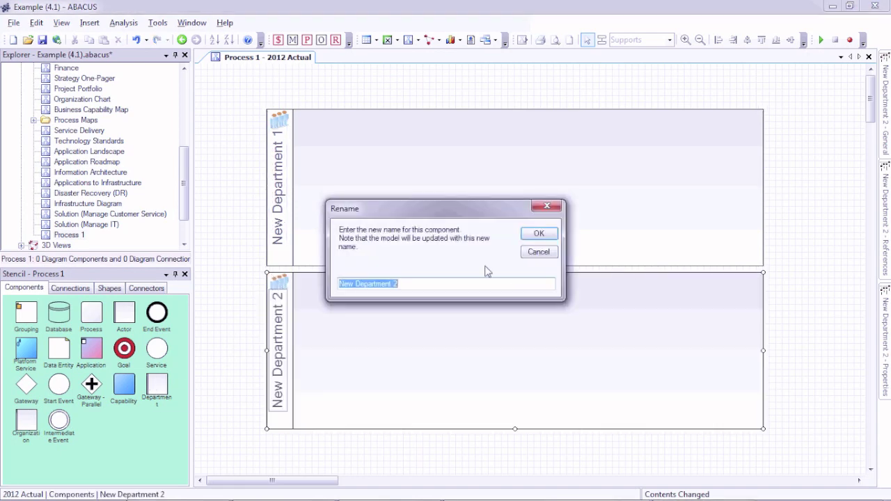
click(538, 232)
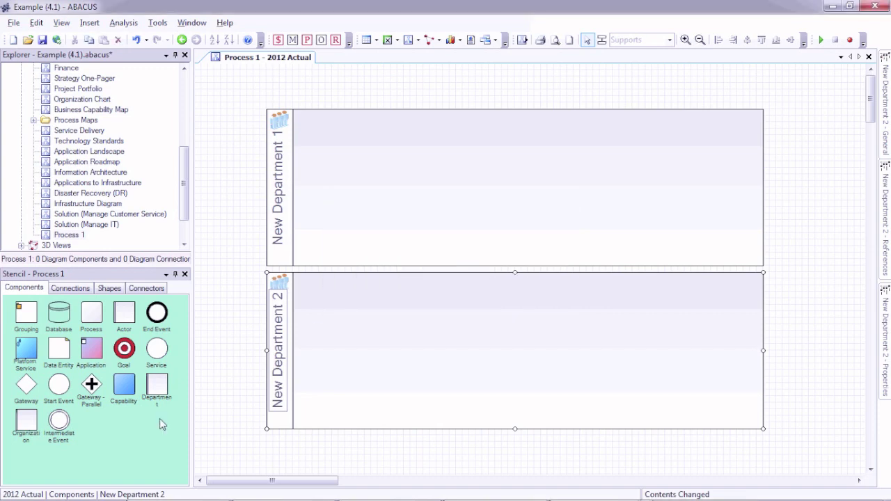
Place a Start Event at the beginning of the upper department lane, keeping its default name
drag(58, 385, 324, 182)
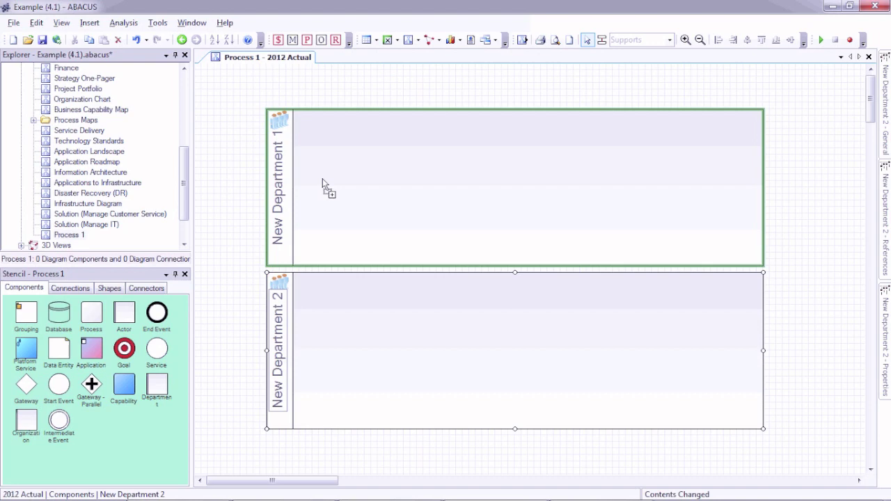
drag(323, 178, 323, 179)
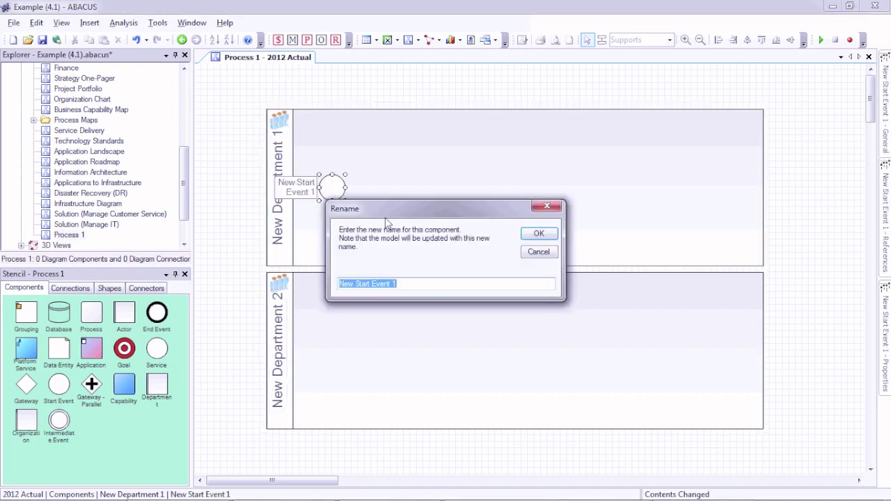
click(539, 236)
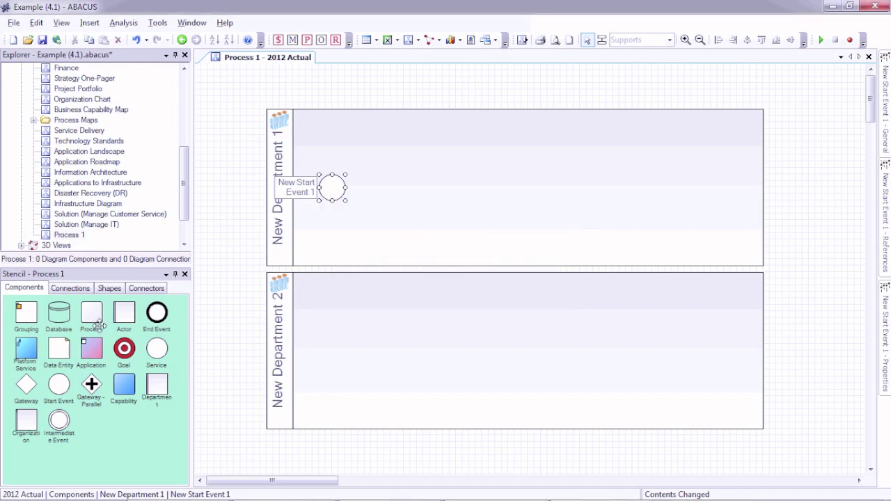
Add two Process components in a row after the start event and an End Event near the lane's far end, keeping the default names
drag(93, 315, 381, 176)
click(537, 232)
drag(95, 312, 424, 193)
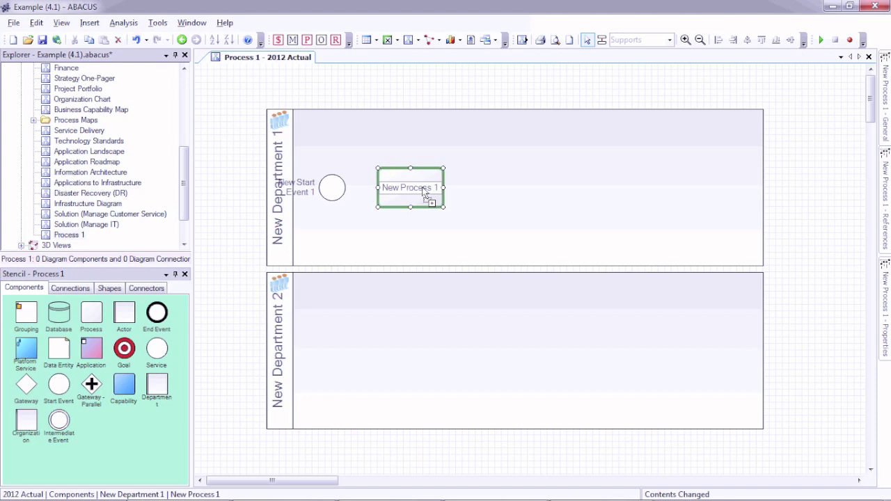
drag(423, 194, 491, 176)
click(537, 235)
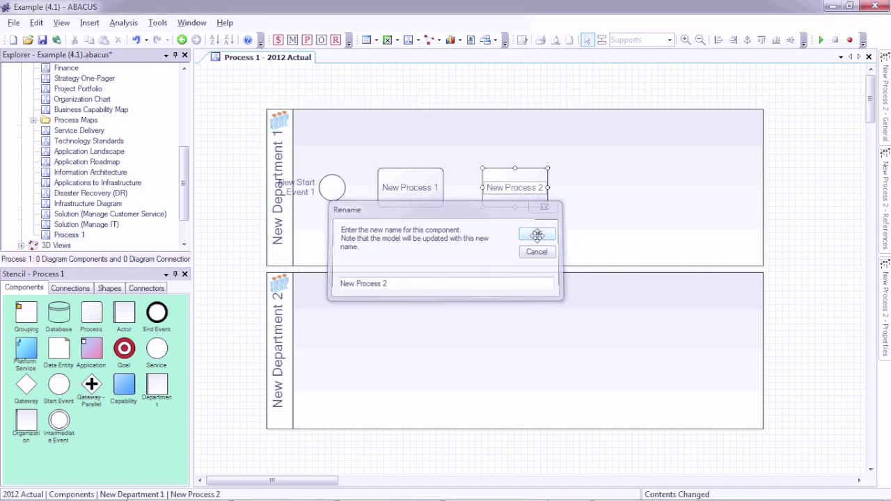
drag(156, 313, 685, 187)
click(549, 237)
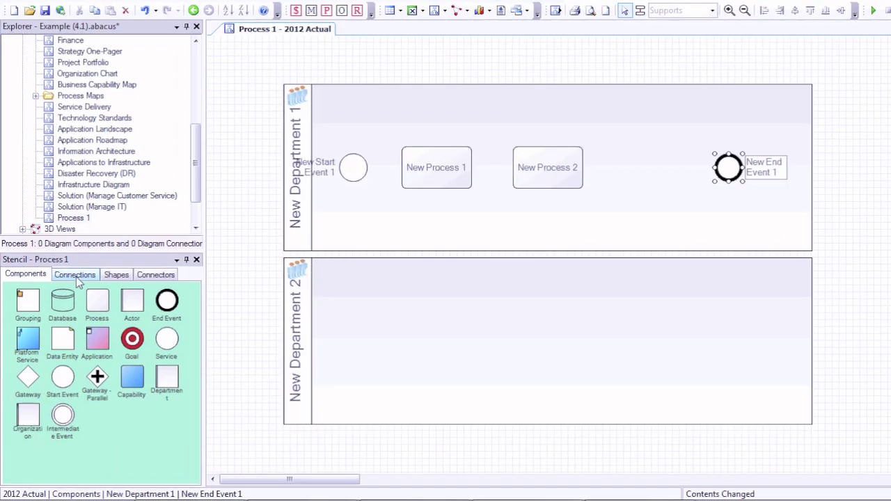
Add a Sequence Flow connection from the start event to the first process in the upper lane
click(71, 291)
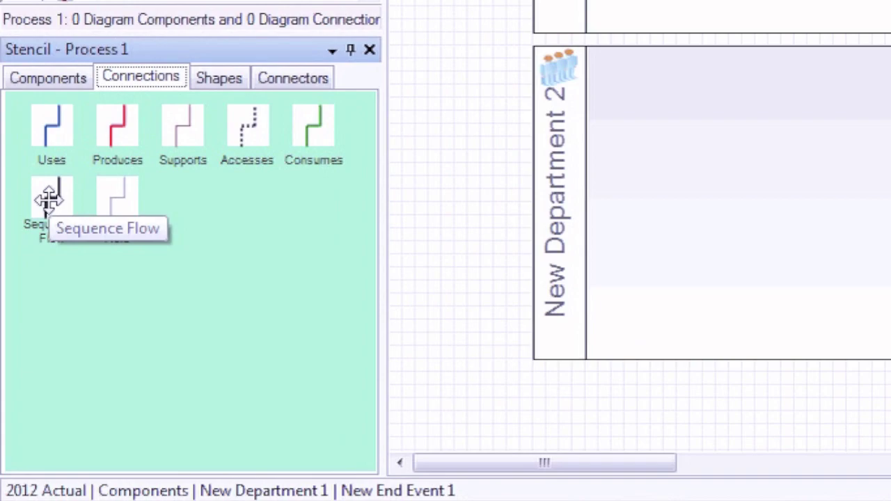
drag(48, 200, 523, 0)
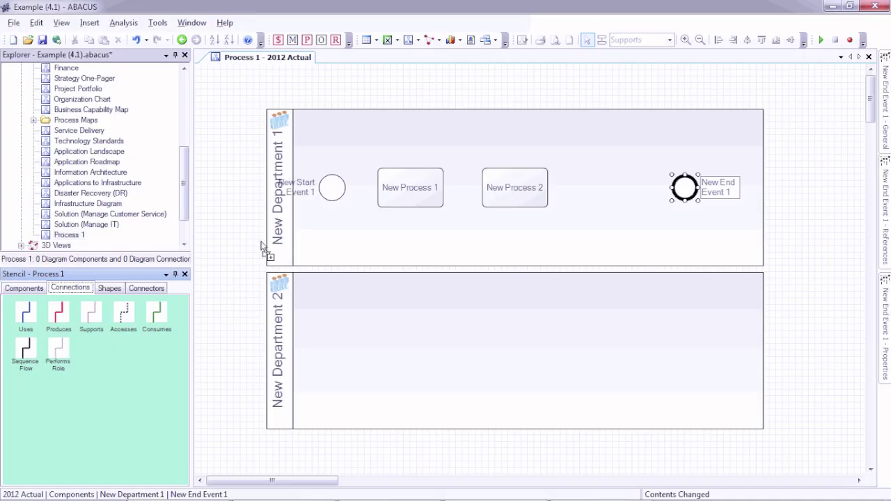
drag(262, 245, 309, 228)
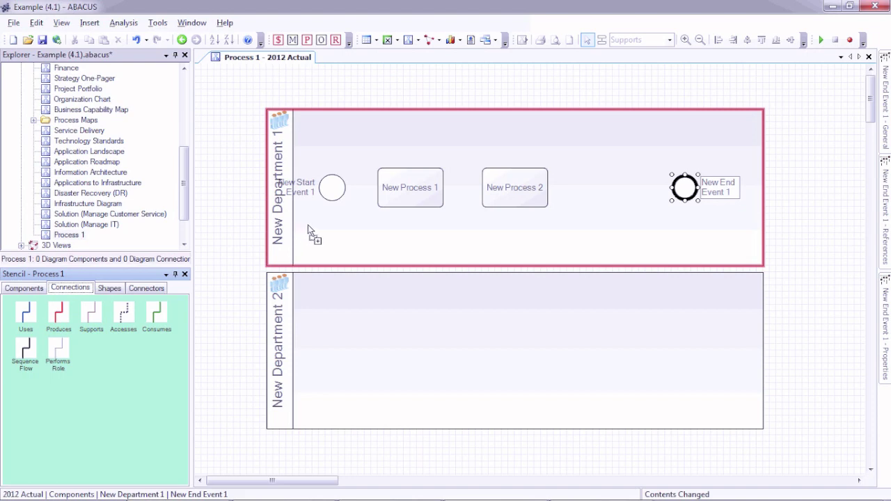
drag(309, 230, 333, 193)
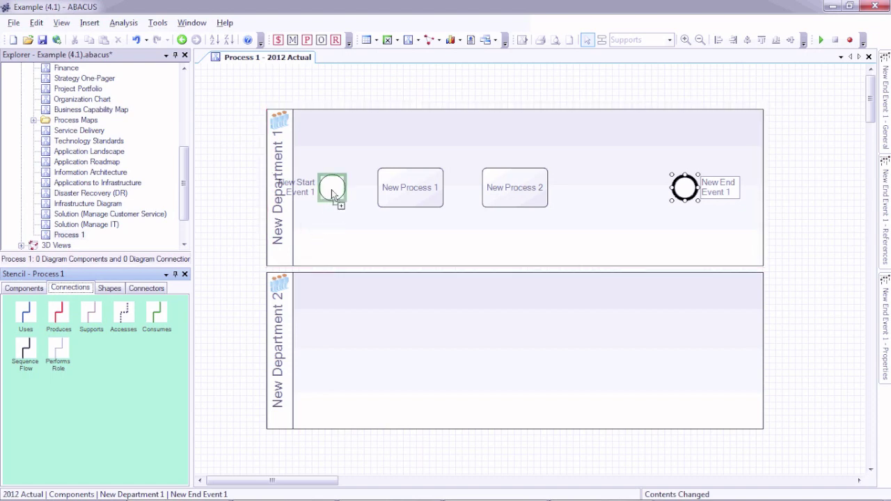
drag(333, 194, 332, 189)
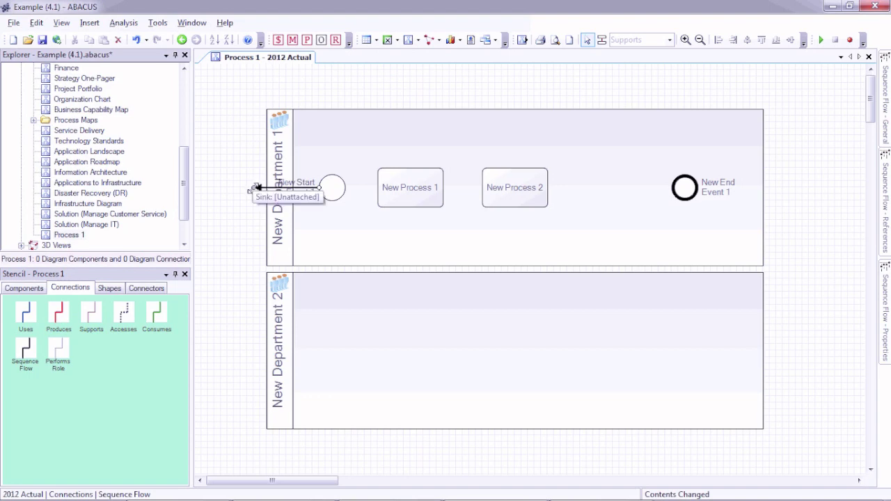
drag(249, 188, 399, 189)
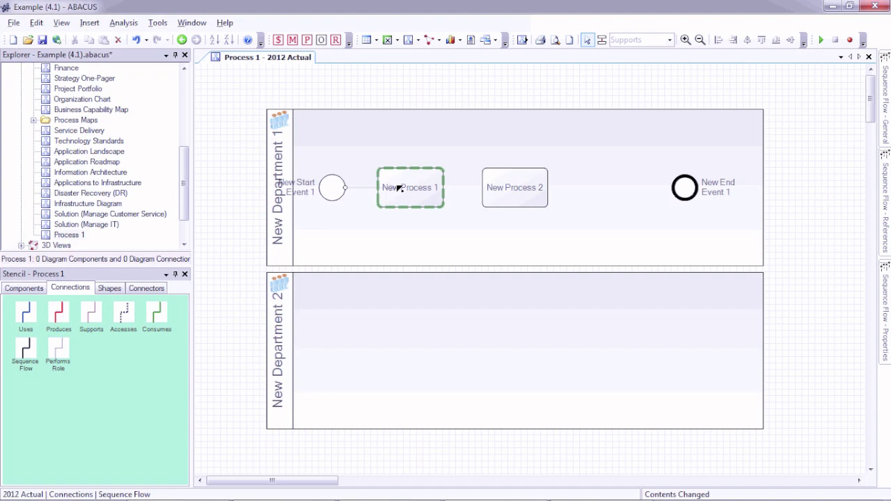
drag(399, 188, 401, 192)
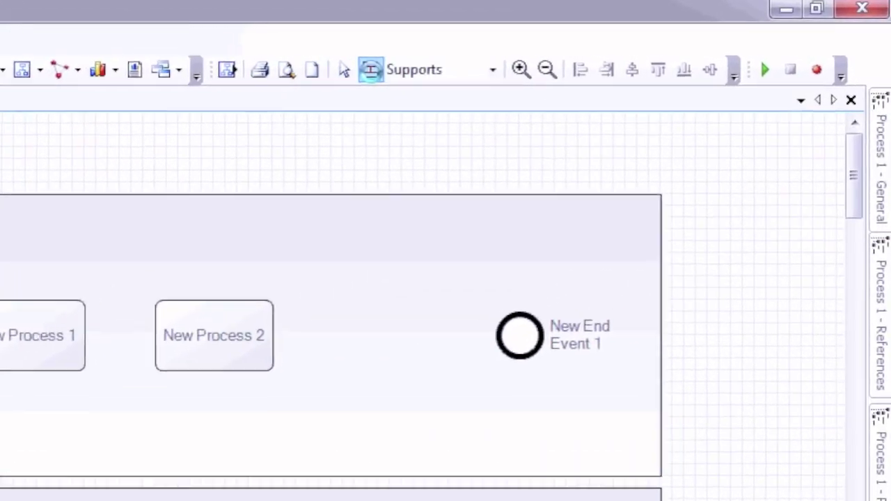
Connect the first process to the second and the second to the end event with Sequence Flow connections, then return to selection mode
click(427, 73)
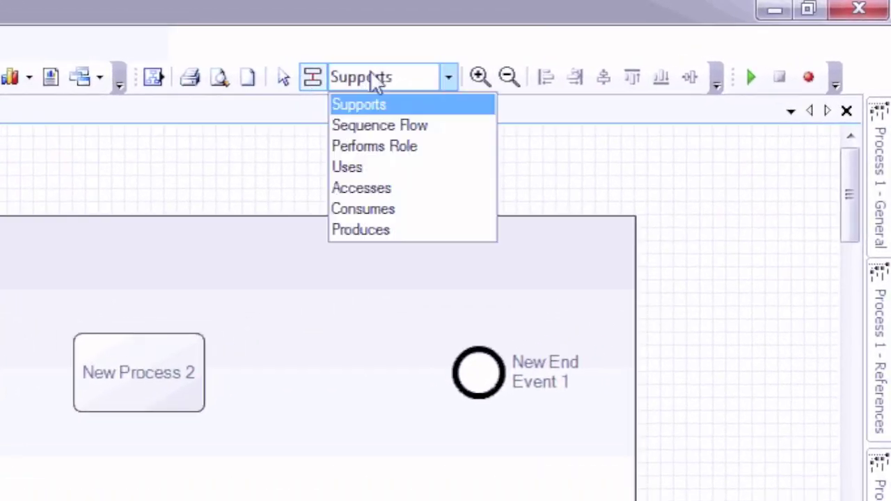
click(369, 124)
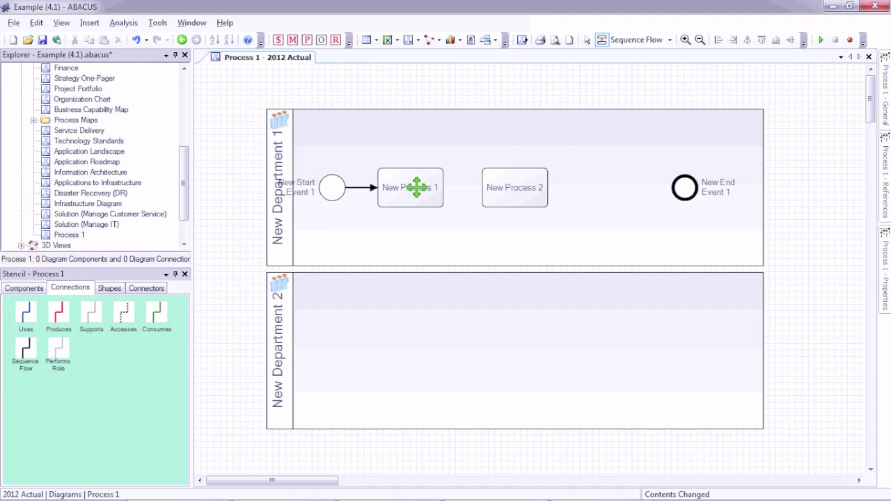
click(416, 187)
click(503, 188)
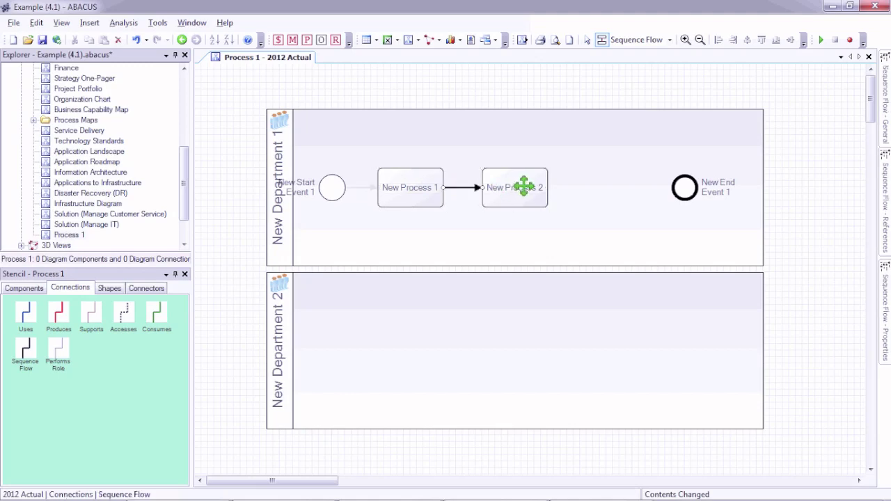
click(682, 188)
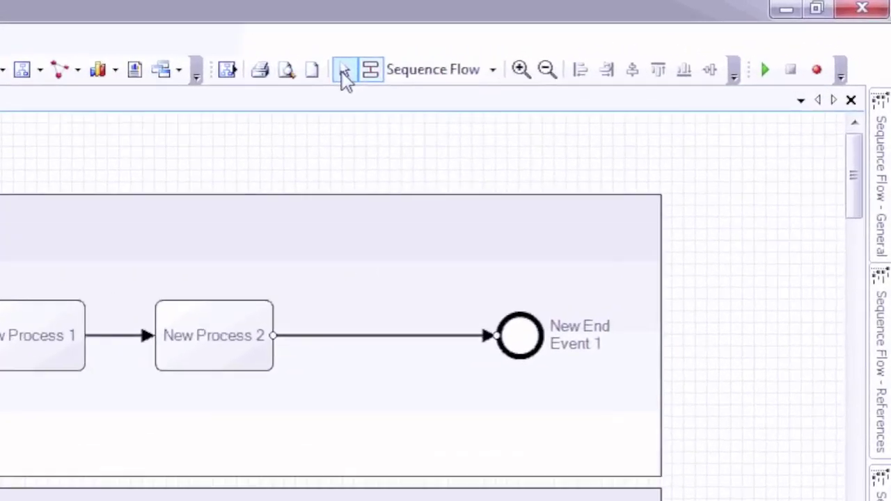
click(284, 79)
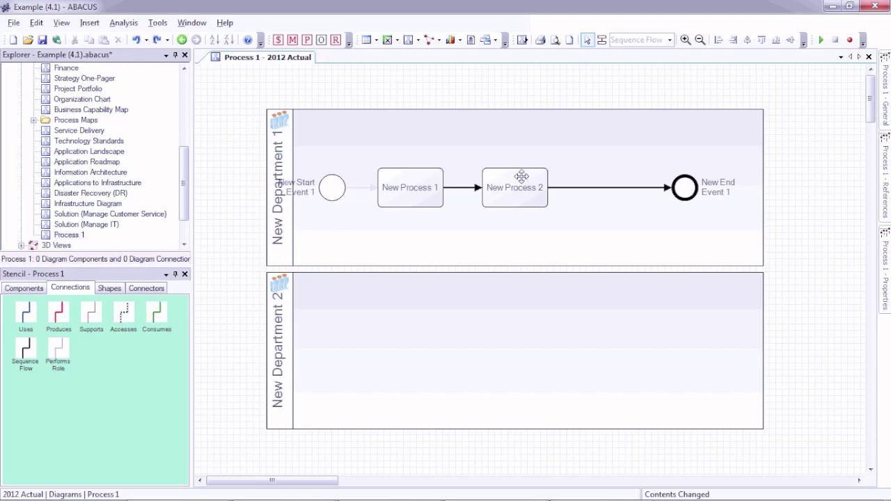
Move New Process 2 into the New Department 2 lane keeping its existing parent, and return it to its place in the New Department 1 lane
drag(522, 176, 538, 339)
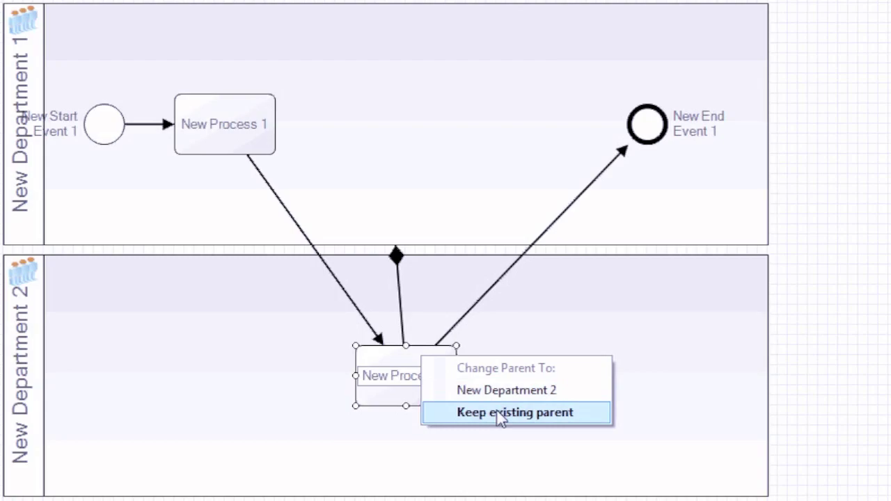
click(500, 412)
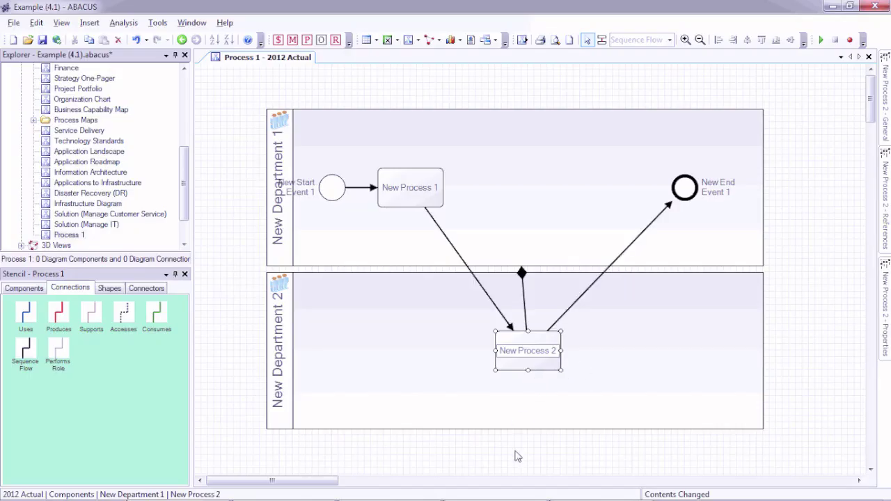
drag(530, 358, 513, 184)
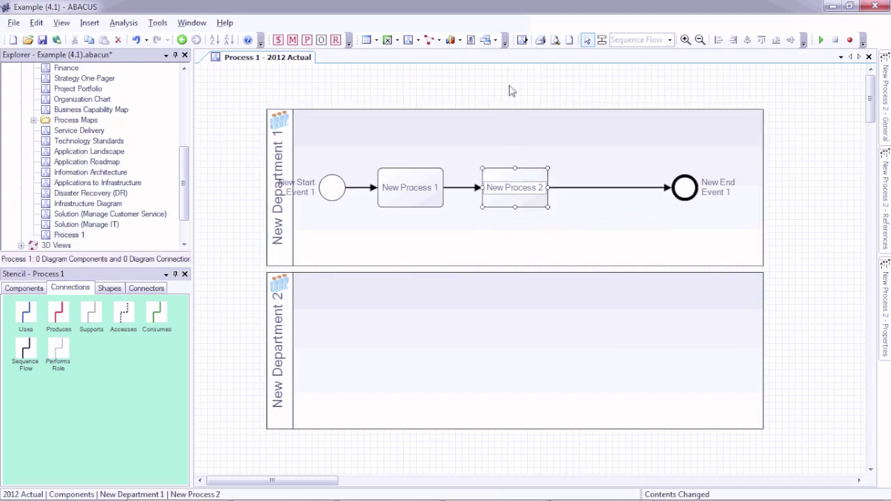
Move New Process 2 into the New Department 2 lane, change its parent to New Department 2, and nudge it slightly within the lane
drag(512, 180, 535, 356)
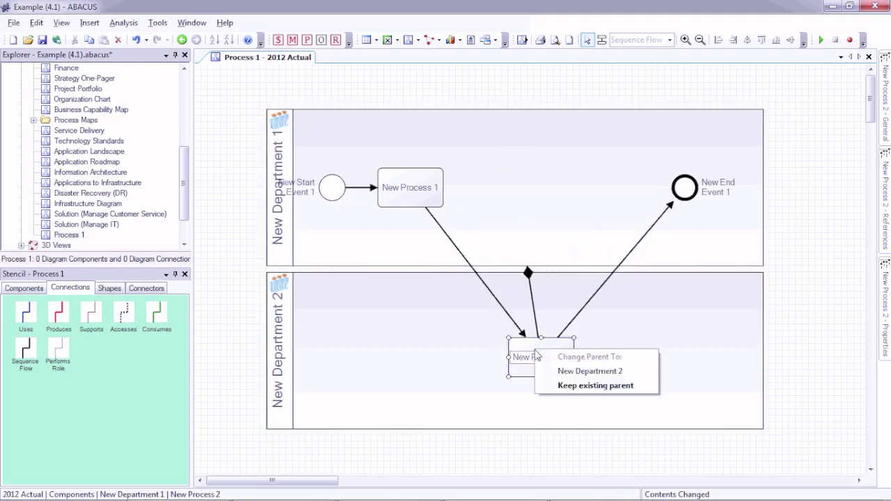
click(572, 373)
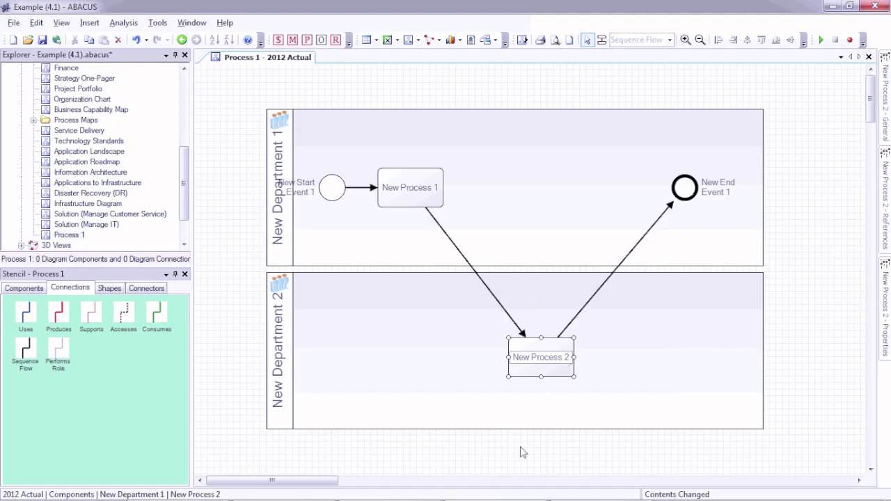
mouse_move(540, 353)
mouse_down()
mouse_move(517, 351)
mouse_move(544, 356)
mouse_up()
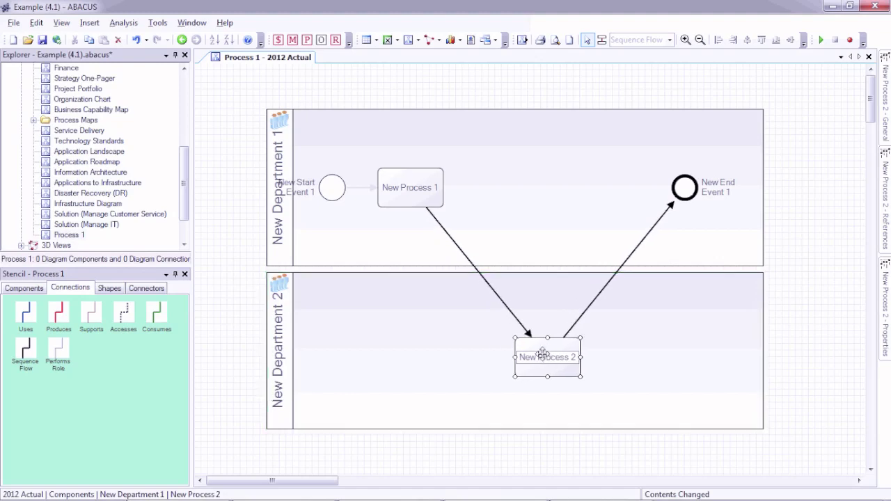